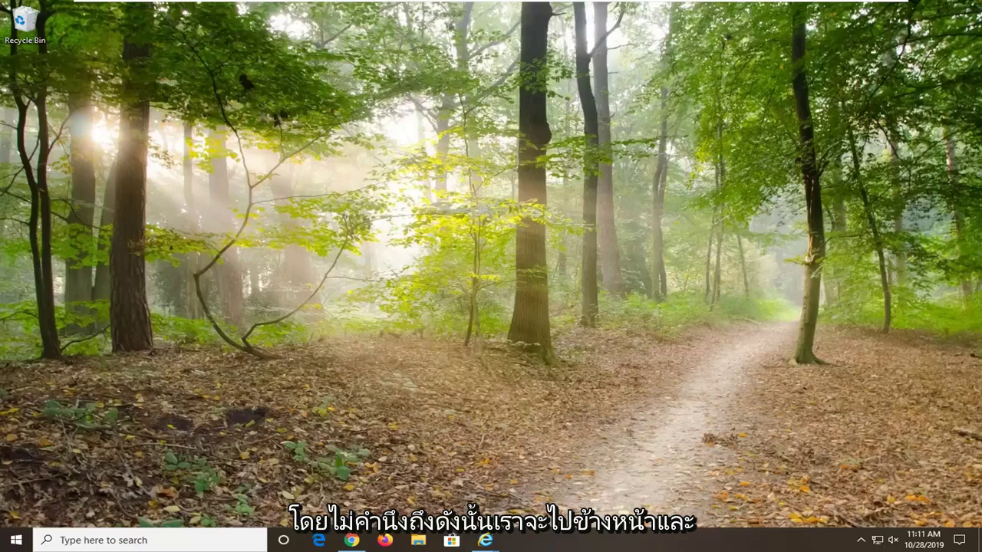
# - Switch to Chrome, mute the site in the MDTechVideos YouTube tab, and unmute it again
pyautogui.click(351, 540)
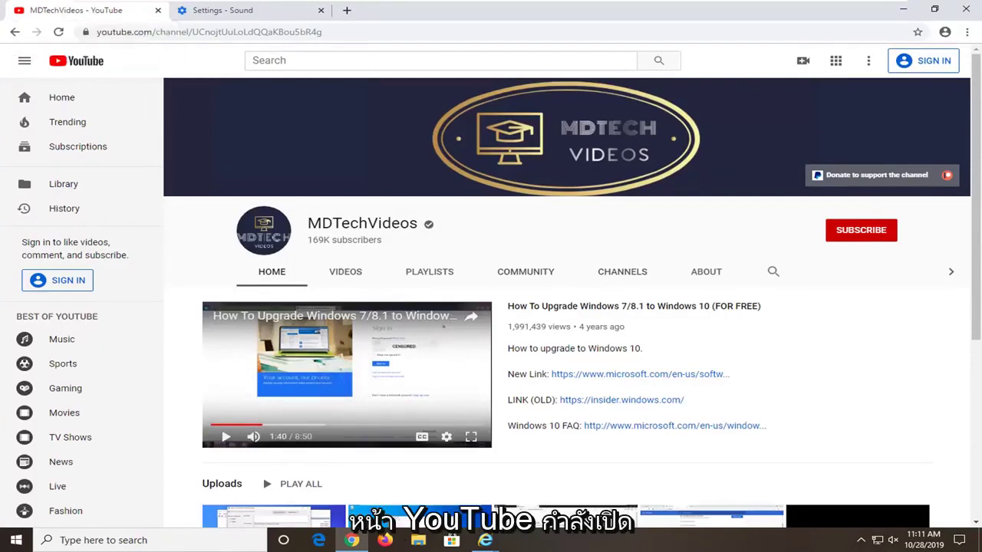
pyautogui.rightClick(86, 16)
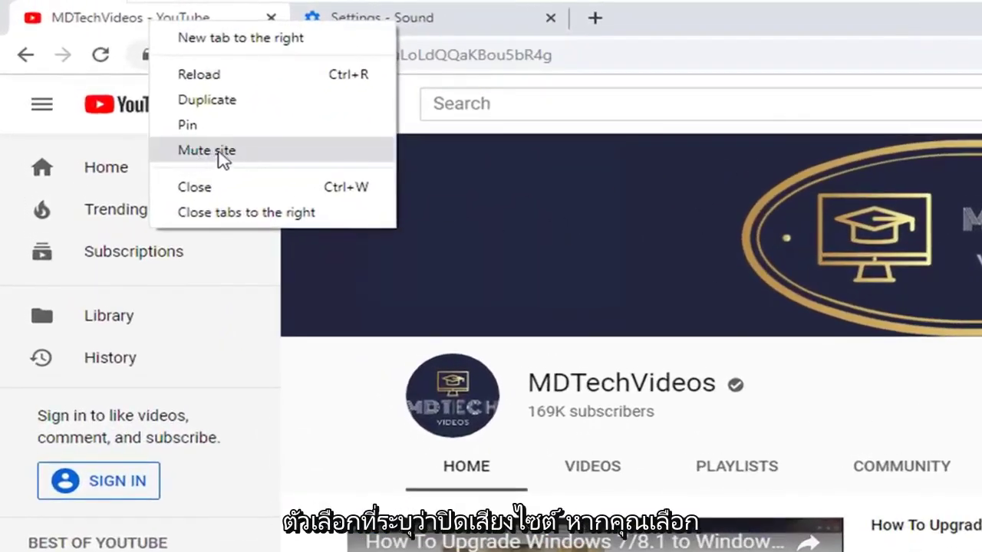
pyautogui.click(220, 158)
pyautogui.rightClick(175, 17)
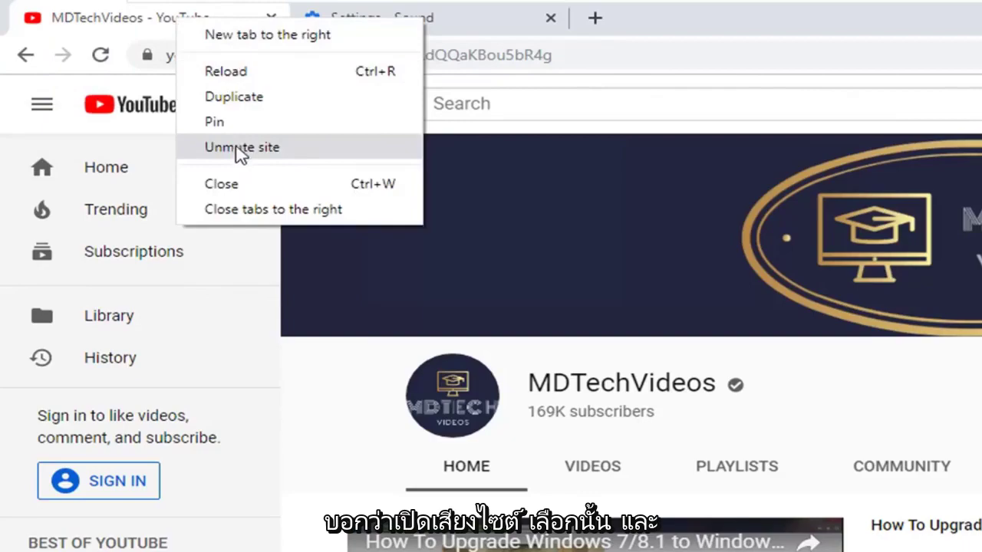
pyautogui.click(235, 151)
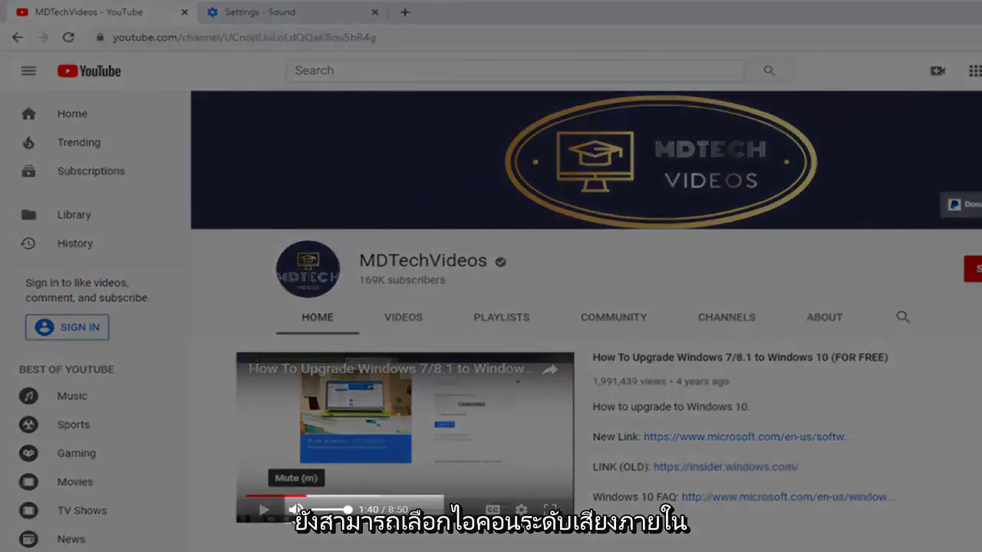
# - Mute and unmute the channel's featured video with the player's own volume control
pyautogui.click(296, 512)
pyautogui.click(295, 513)
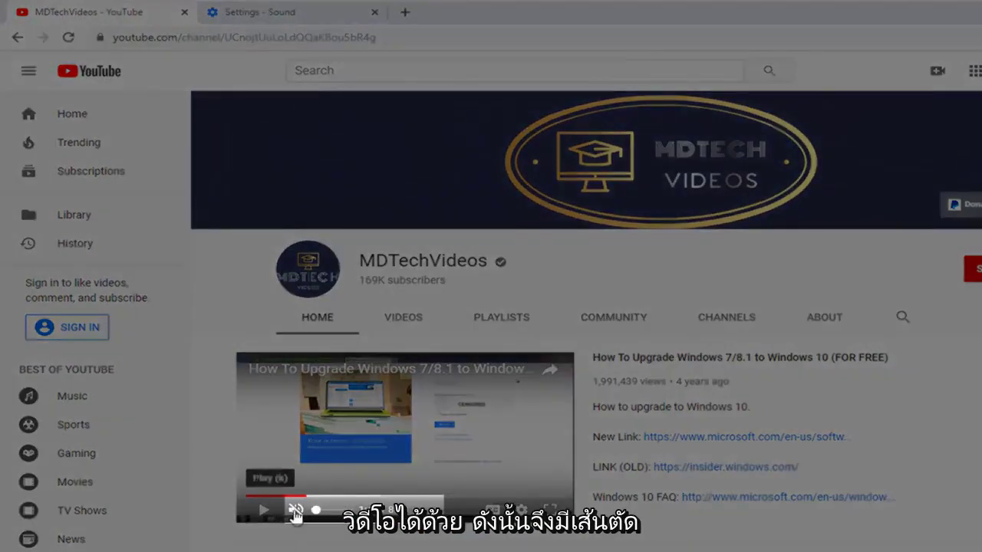
pyautogui.click(296, 513)
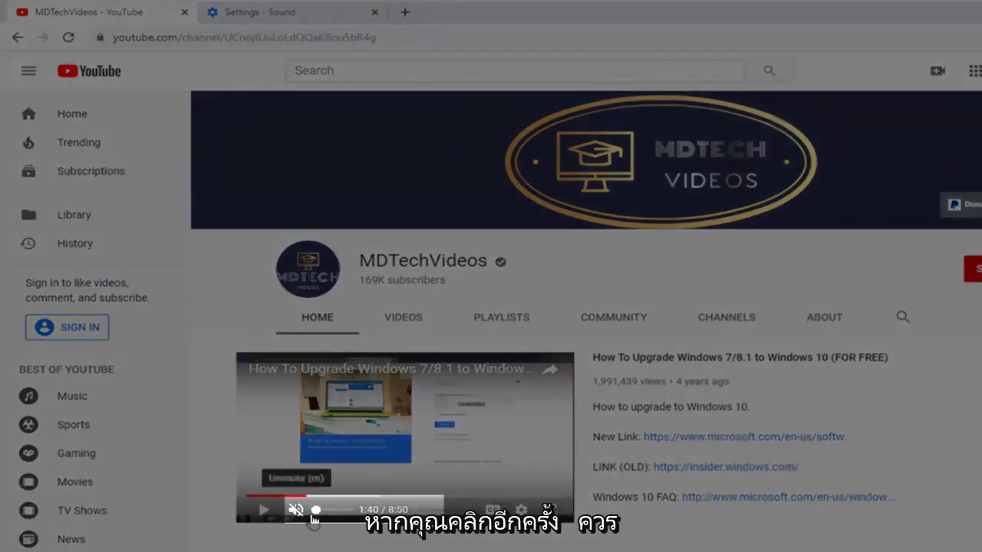
pyautogui.click(295, 512)
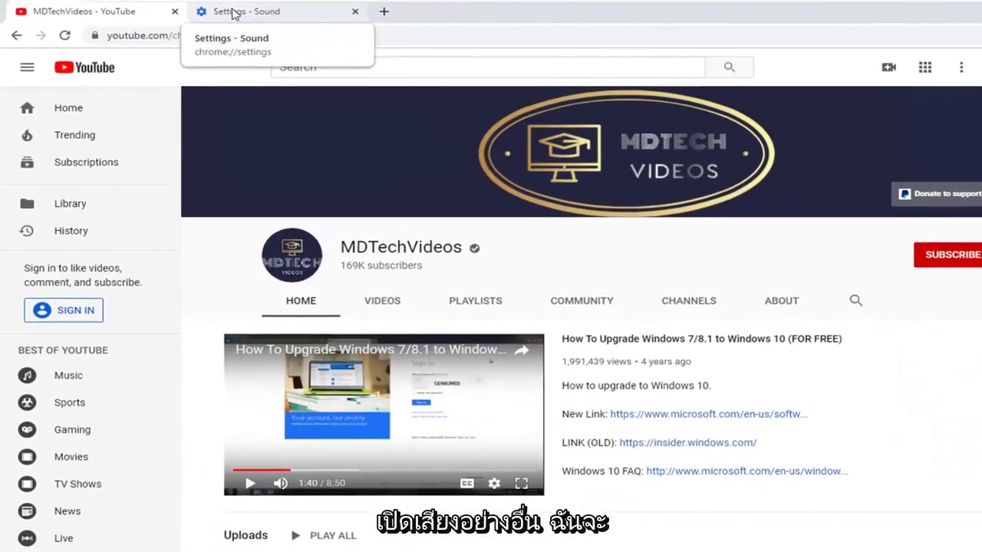
# - Remove youtube.com from the muted sites in Chrome's Sound settings and minimize the browser
pyautogui.click(208, 11)
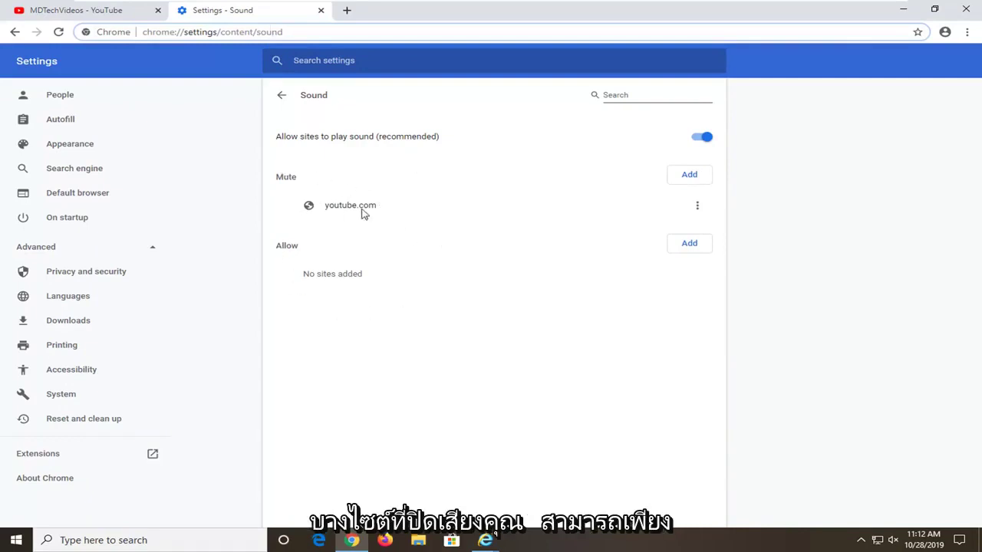
pyautogui.click(696, 210)
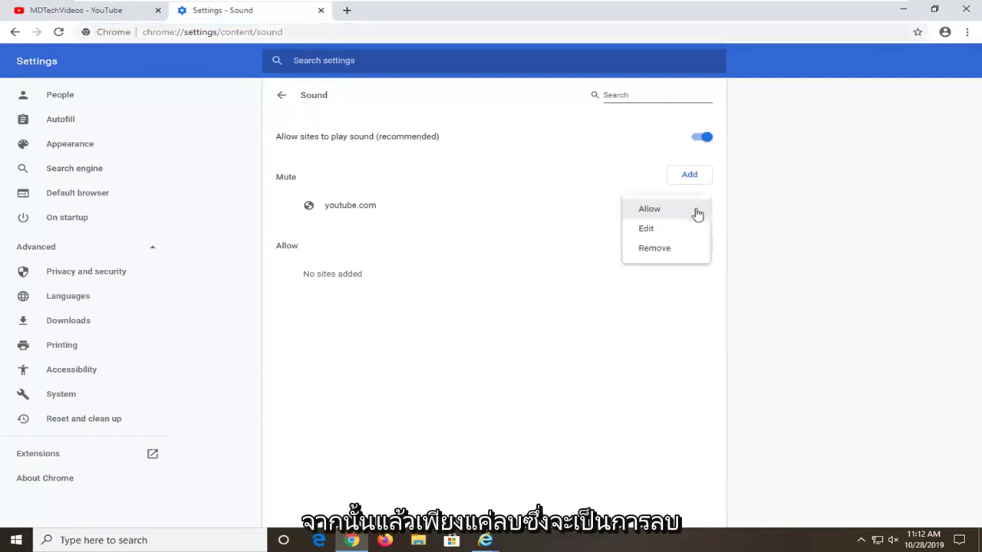
pyautogui.click(649, 249)
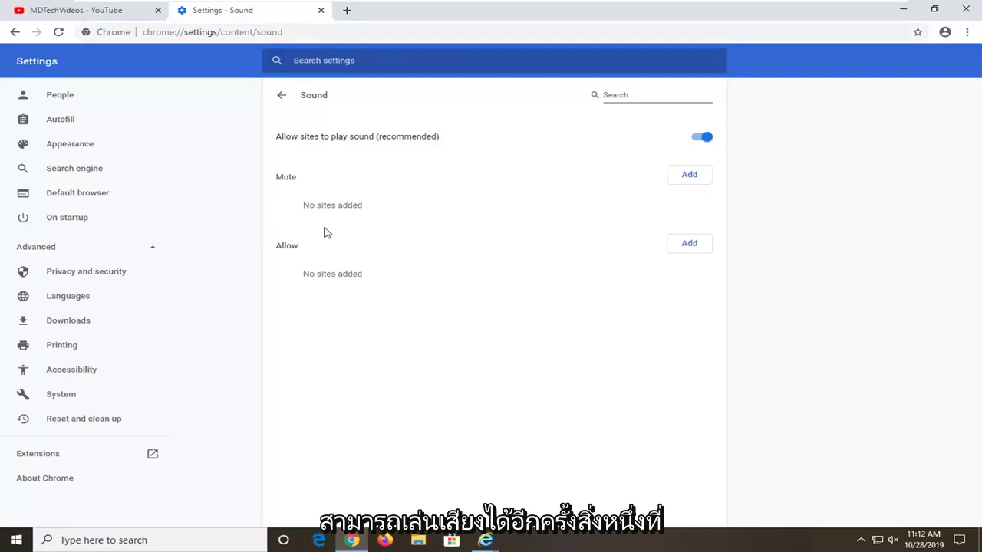
pyautogui.click(903, 12)
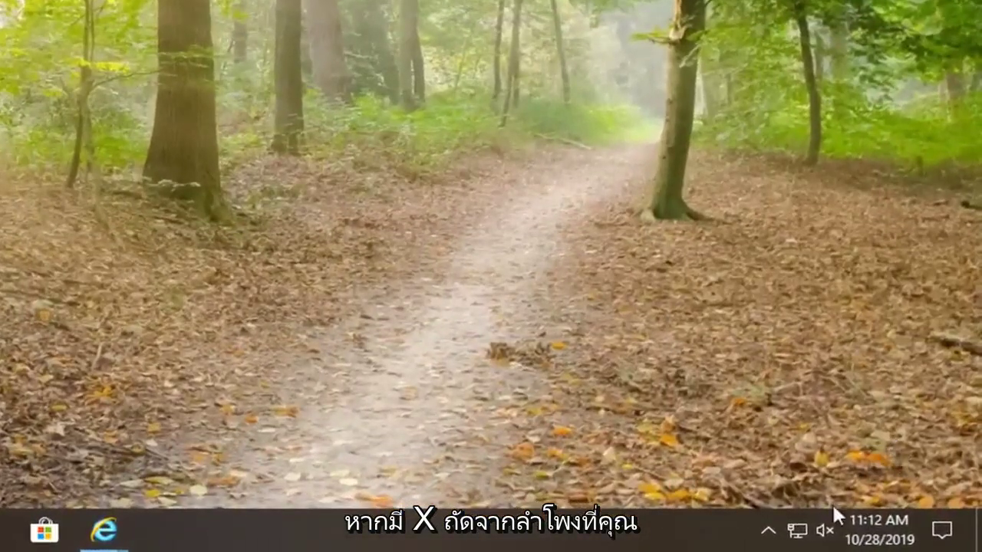
# - Open the system speaker volume control, try its level slider, and dismiss it
pyautogui.click(822, 536)
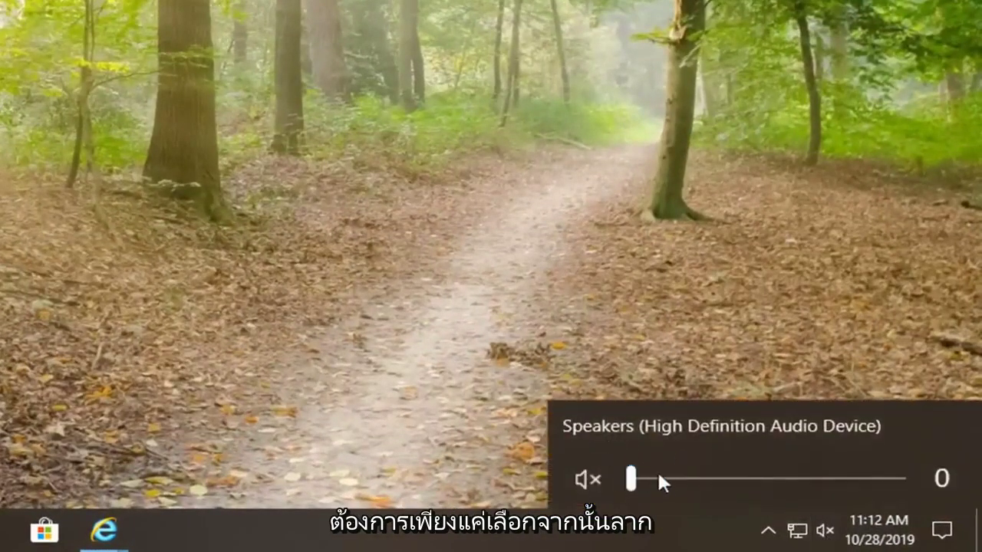
pyautogui.click(637, 478)
pyautogui.moveTo(639, 484); pyautogui.dragTo(613, 476)
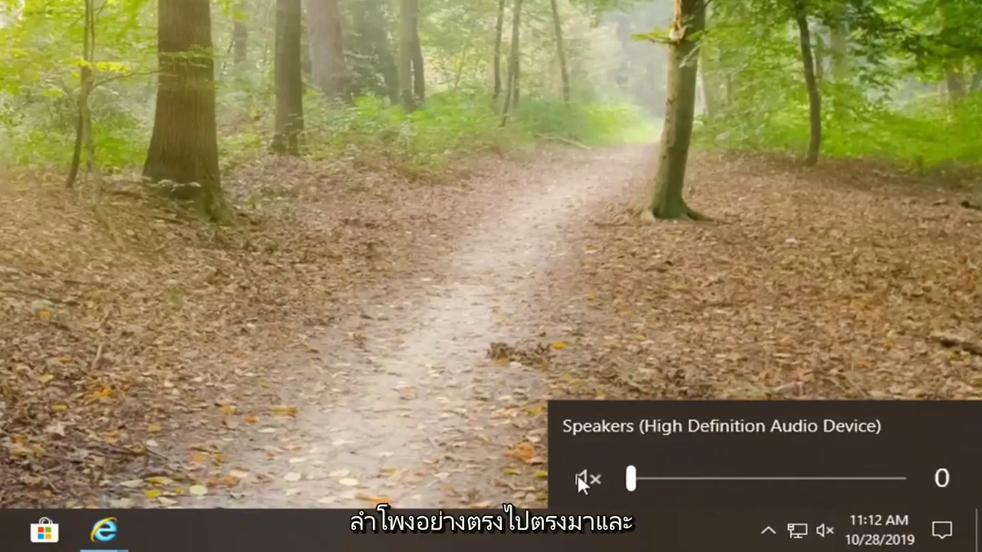
pyautogui.click(488, 336)
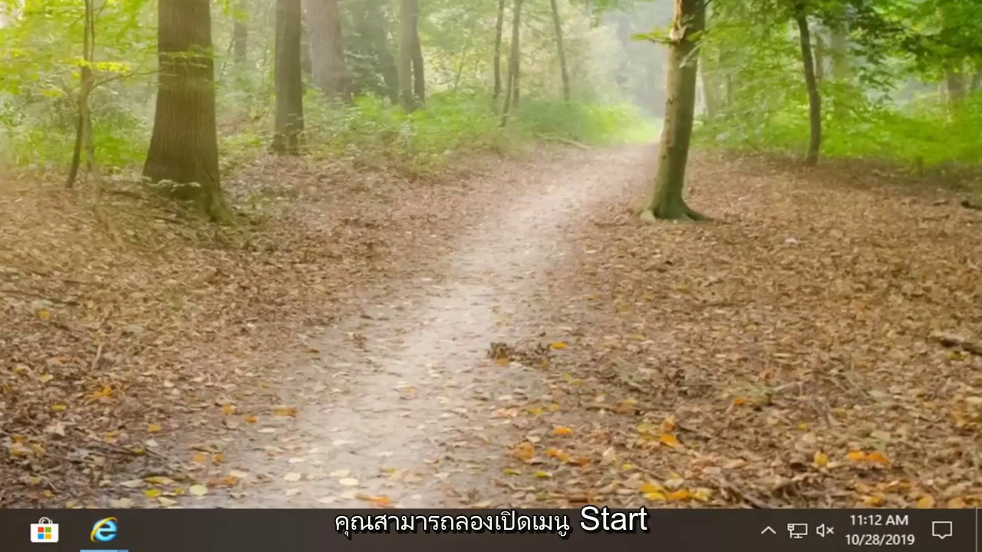
# - Search Windows for "troubleshoot" and open the Troubleshoot settings
pyautogui.press('super')
pyautogui.write('troubl')
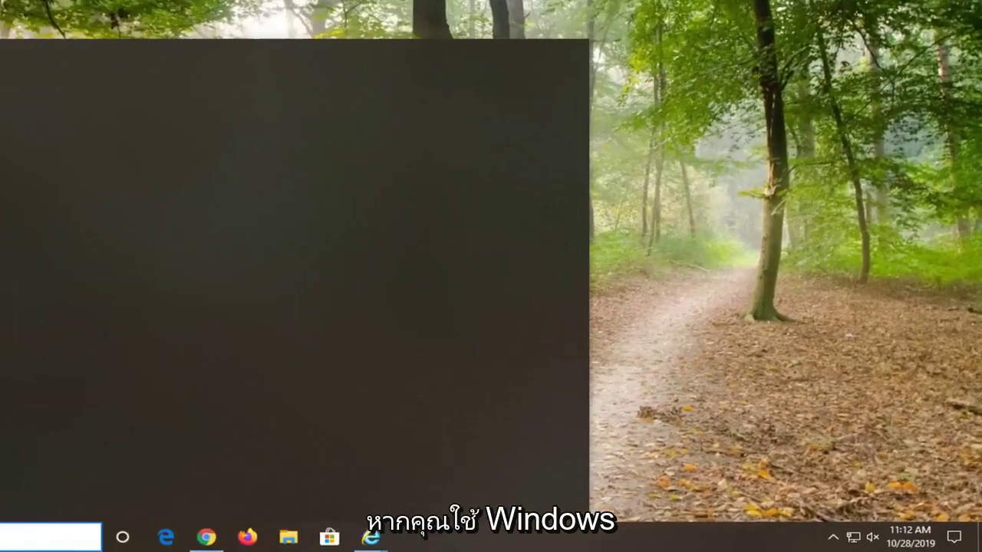
pyautogui.write('eshoot')
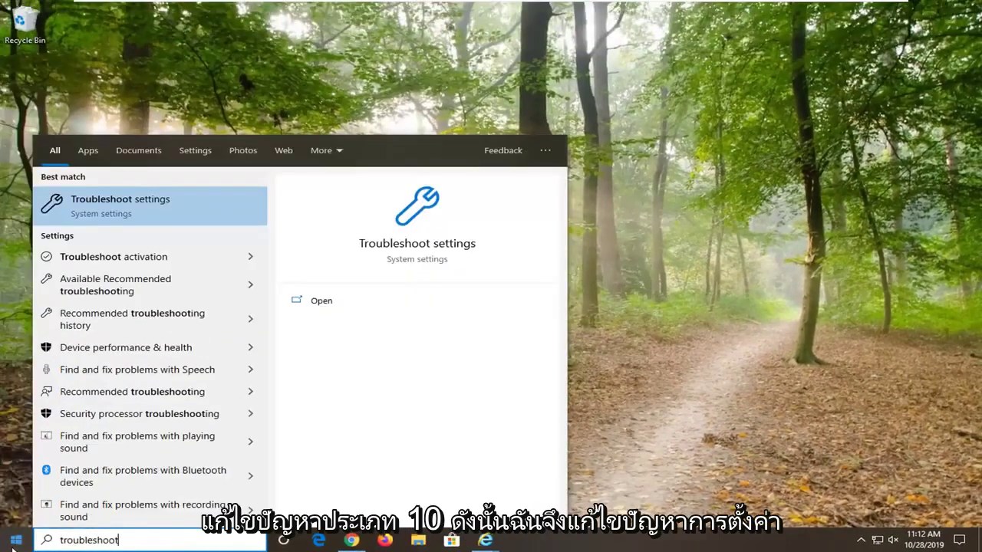
pyautogui.click(104, 217)
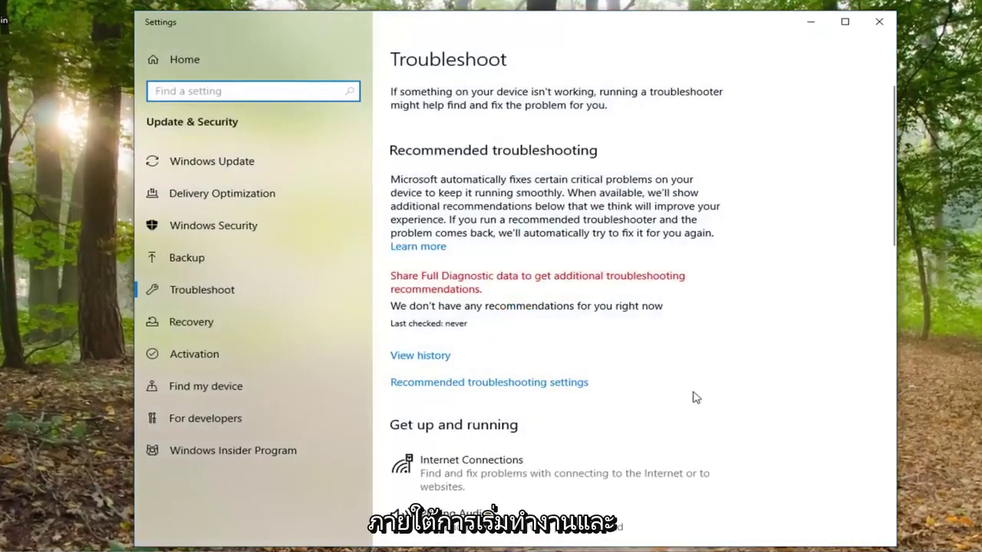
# - Run the Playing Audio troubleshooter and decline to open Audio Enhancements
pyautogui.scroll(-3, 688, 371)
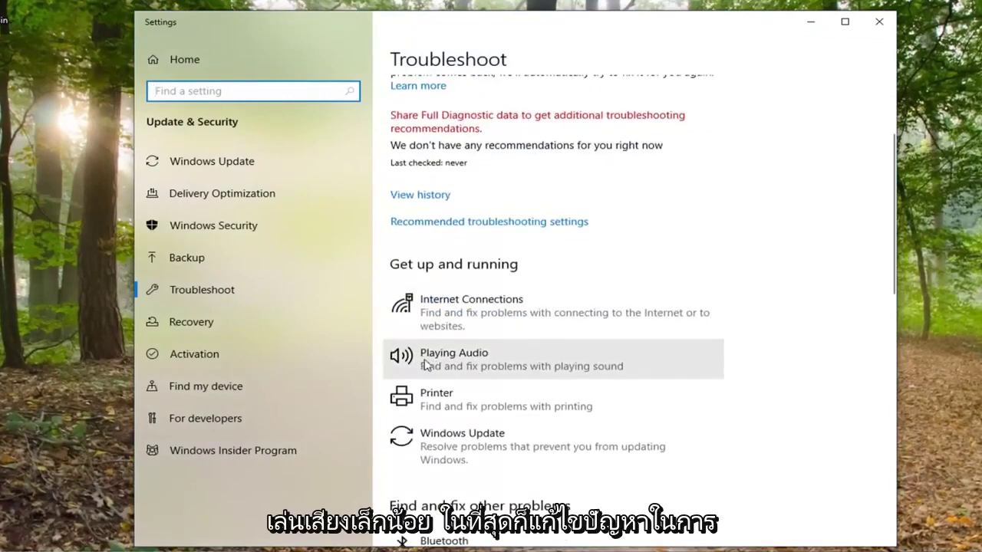
pyautogui.click(477, 366)
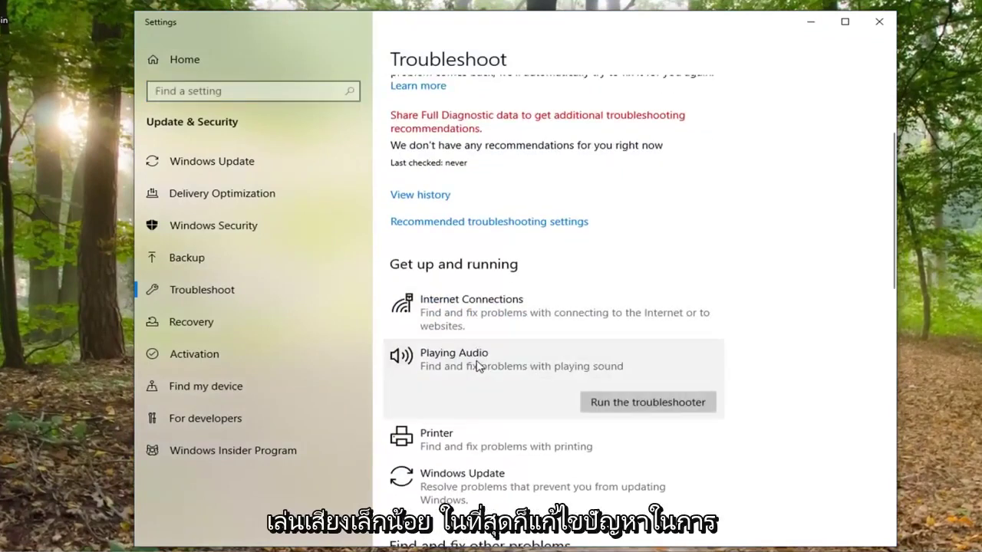
pyautogui.click(624, 404)
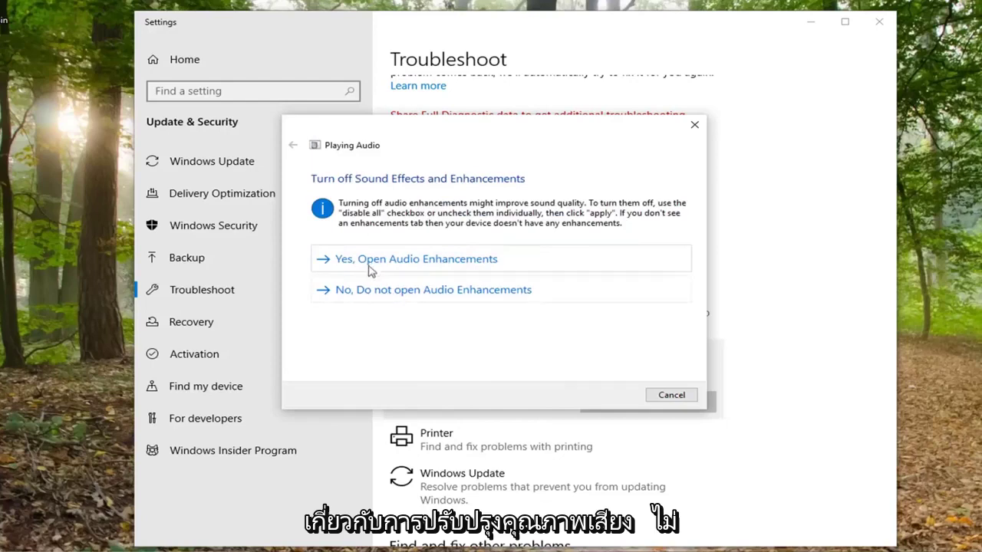
pyautogui.click(364, 292)
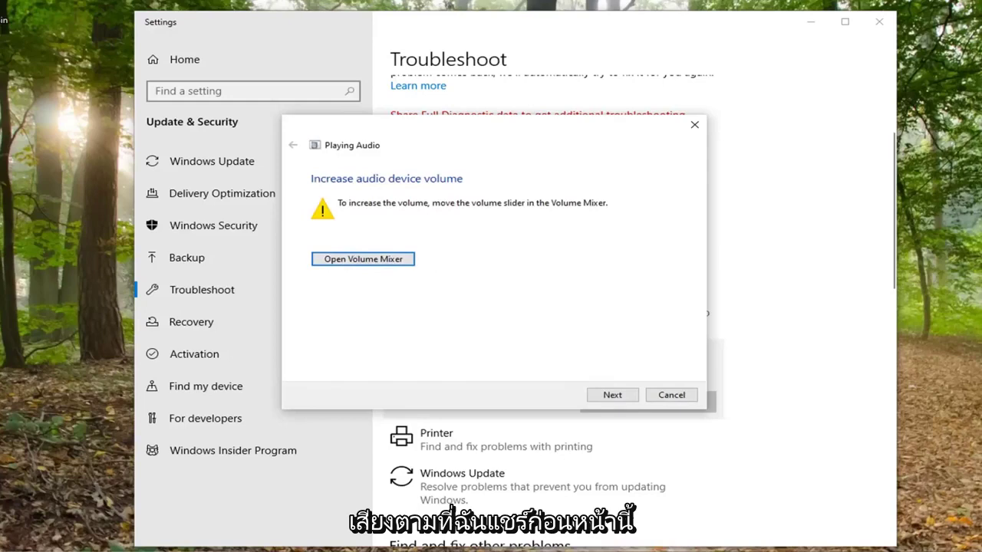
# - Open the Volume Mixer from the troubleshooter, try raising the Speakers level, lower it back to zero, and close the mixer
pyautogui.click(351, 261)
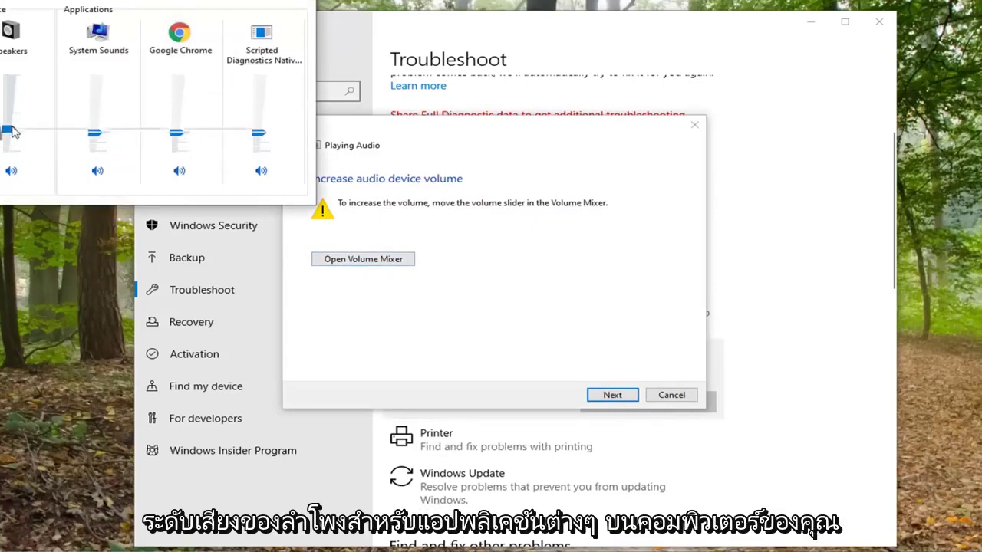
pyautogui.click(11, 171)
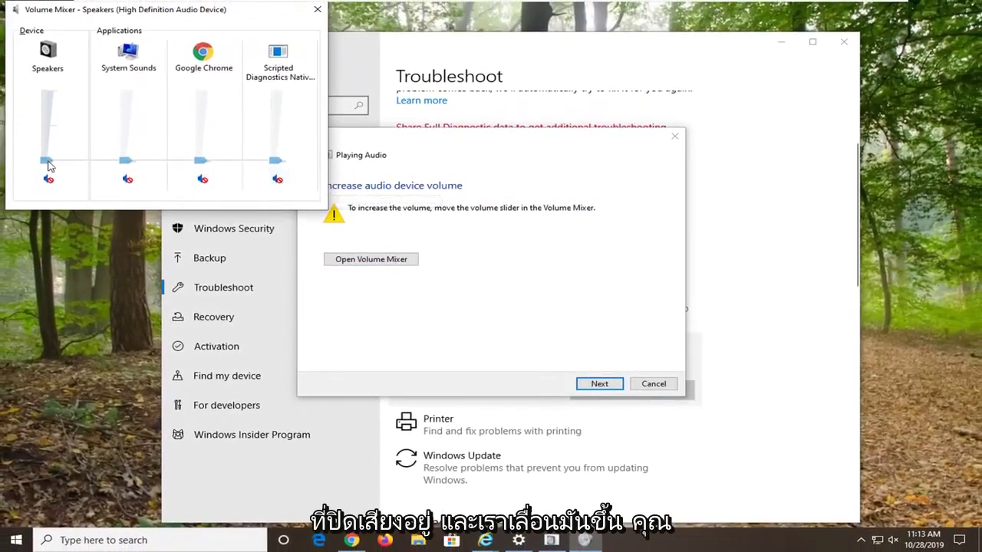
pyautogui.moveTo(52, 163); pyautogui.dragTo(46, 156)
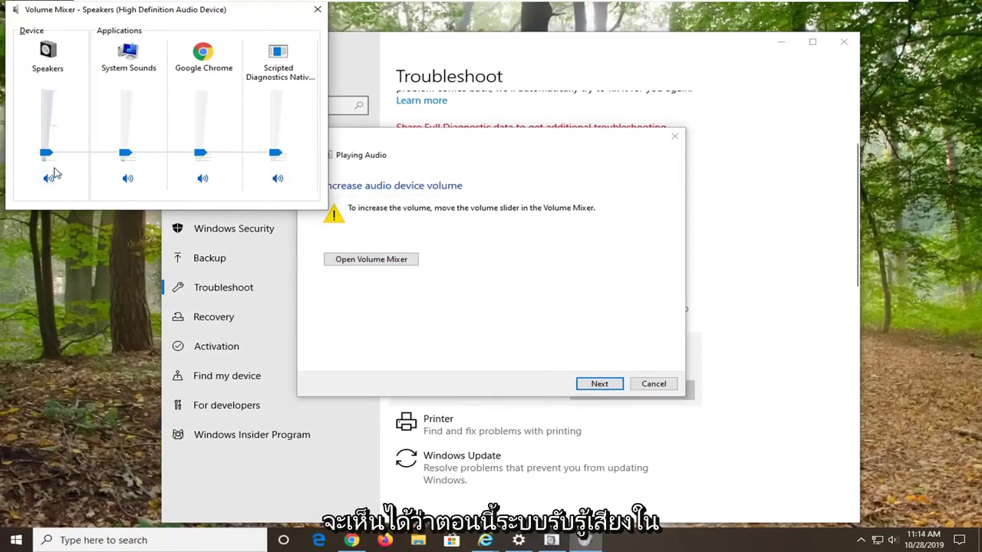
pyautogui.moveTo(45, 156); pyautogui.dragTo(45, 162)
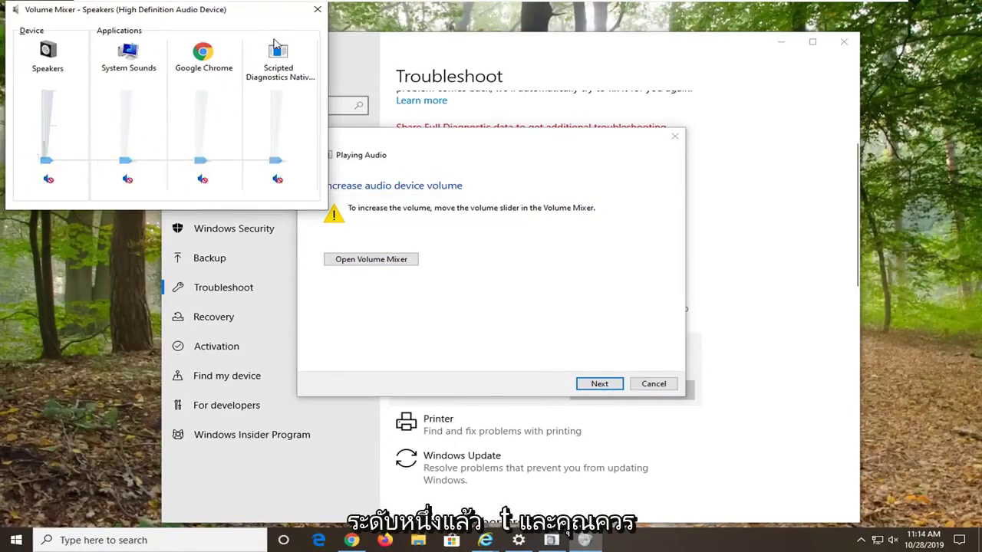
pyautogui.click(316, 11)
# - Continue the Playing Audio troubleshooter to its results, and close both it and the Settings window
pyautogui.click(600, 384)
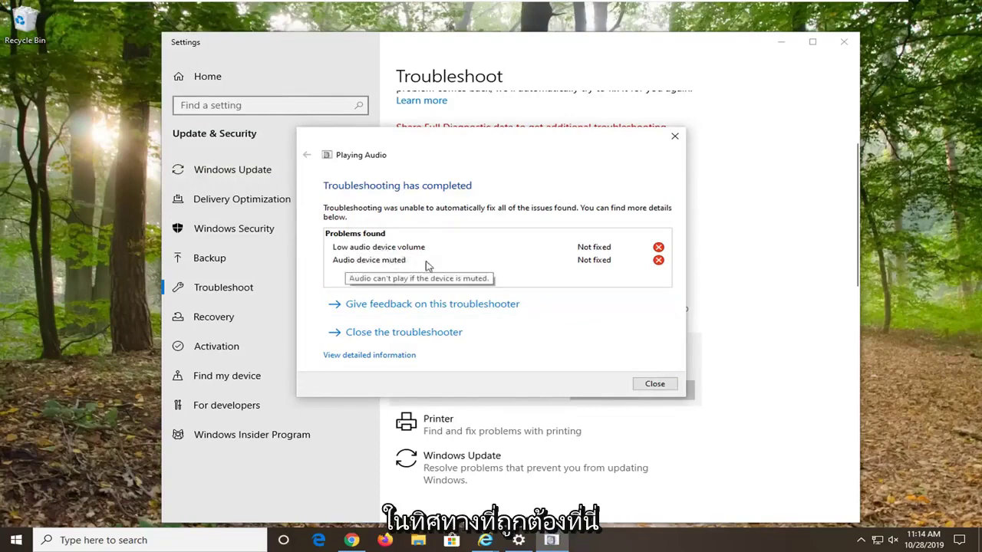
pyautogui.click(654, 384)
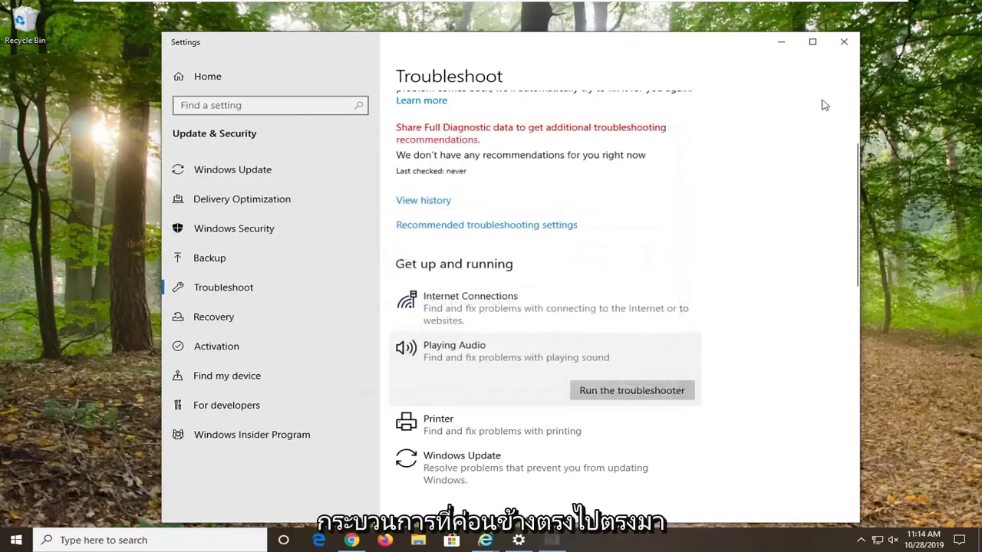
pyautogui.click(844, 42)
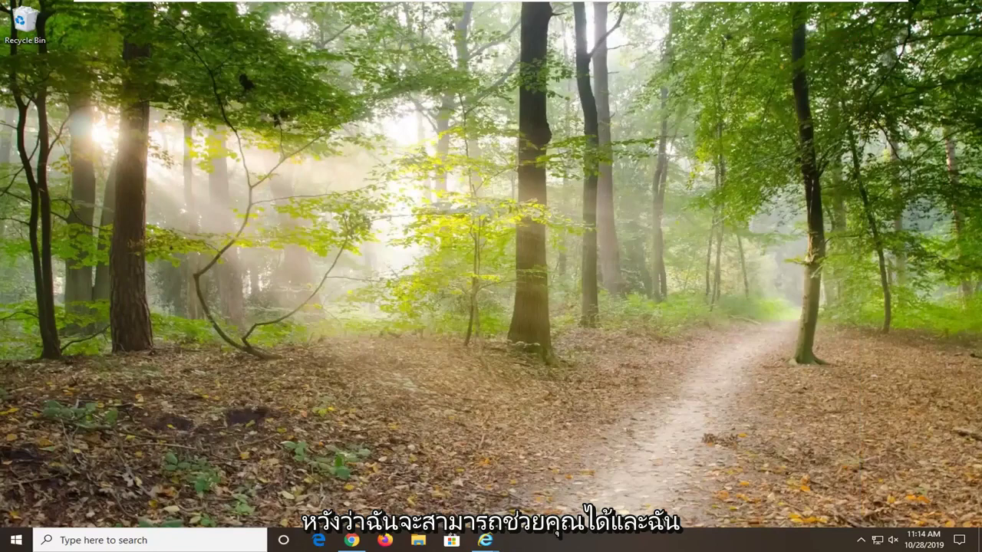